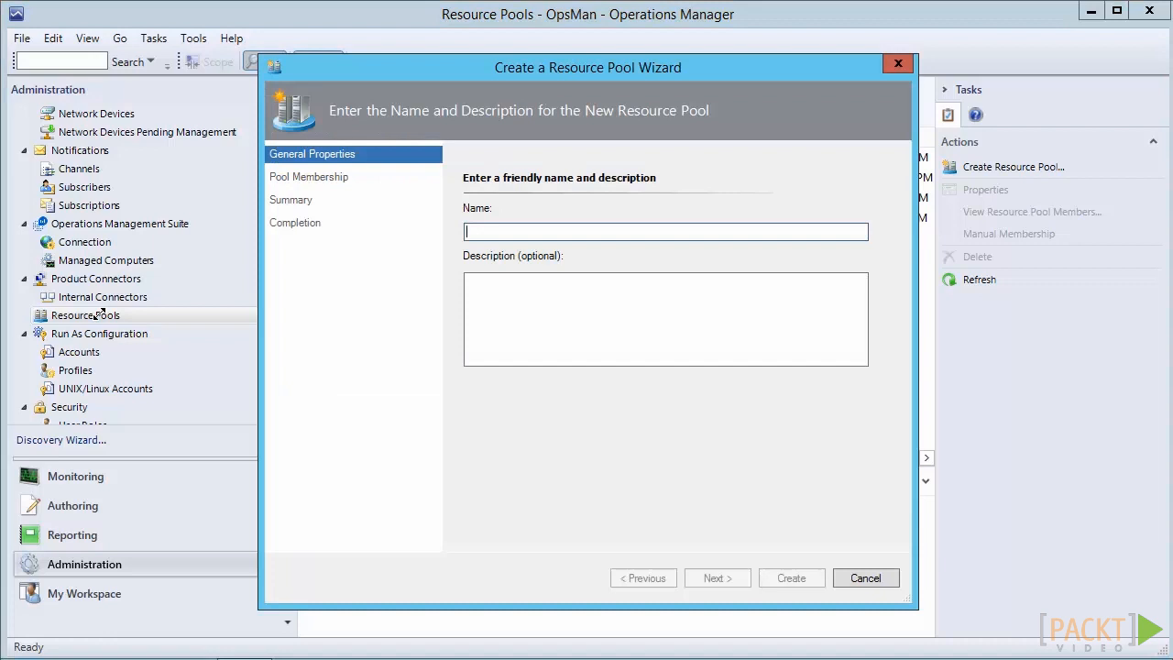
Step: Name the new resource pool Network Monitoring Resource Pool with description Resource Pool for Monitoring Network Devices, and continue
text(Network Monitoring Resource Pool)
key(Tab)
text(Resource Pool for Monitoring Network Devices)
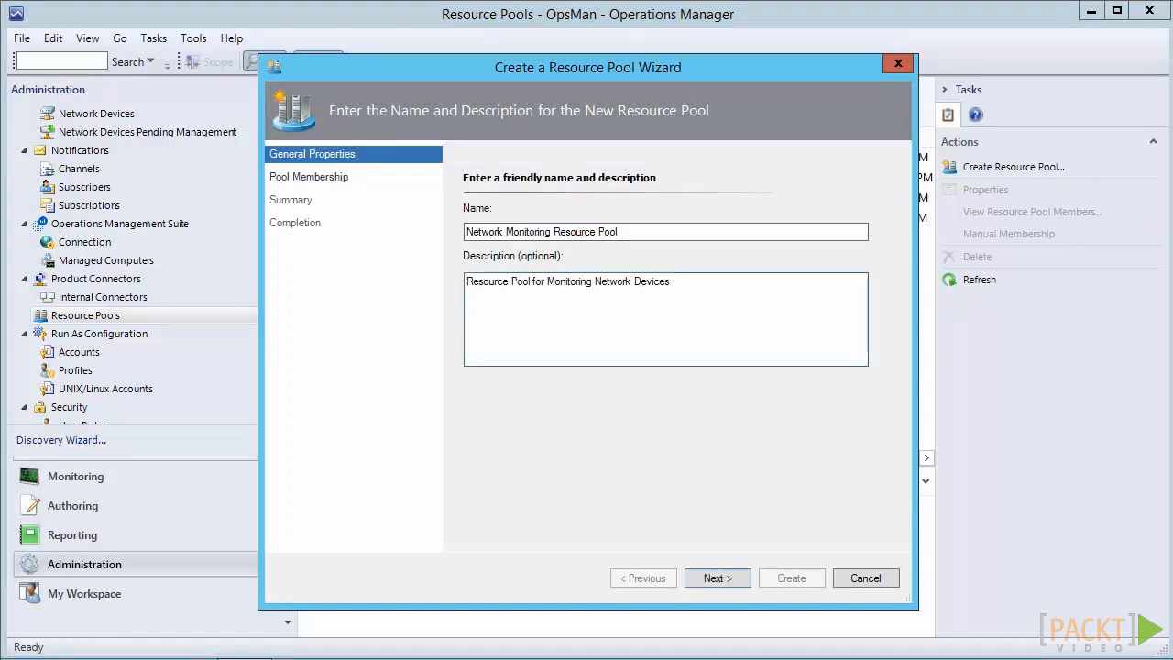
click(713, 578)
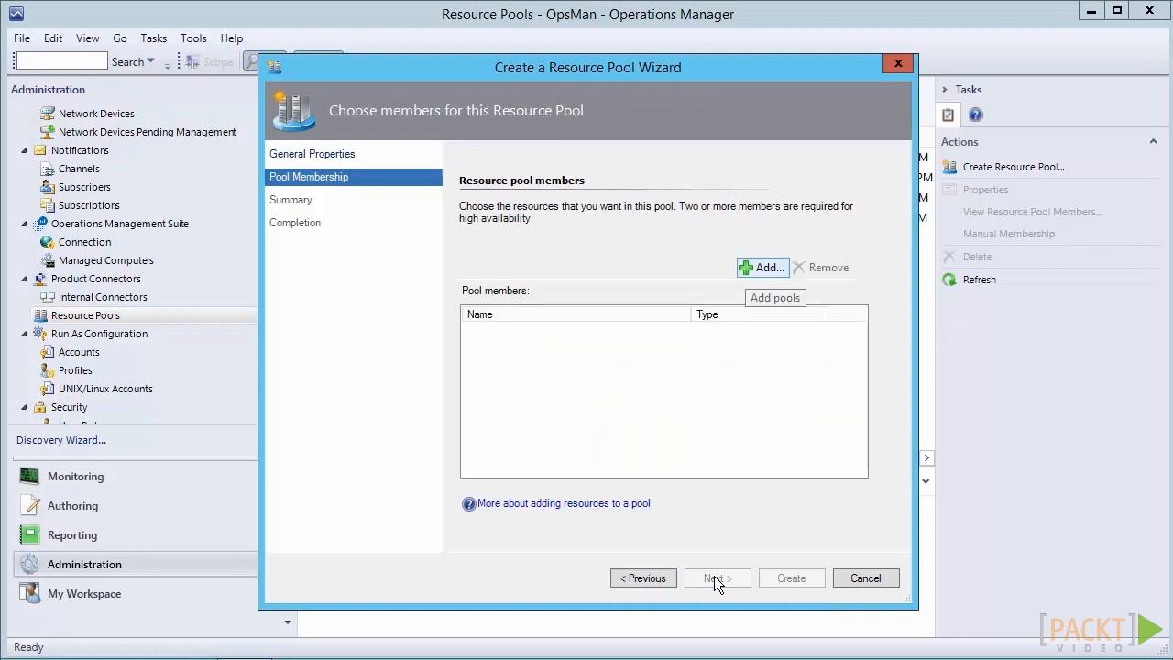
Step: Add management servers OPS-OM1.Opsman.com and OPS-OM2.Opsman.com as the pool's members
click(762, 267)
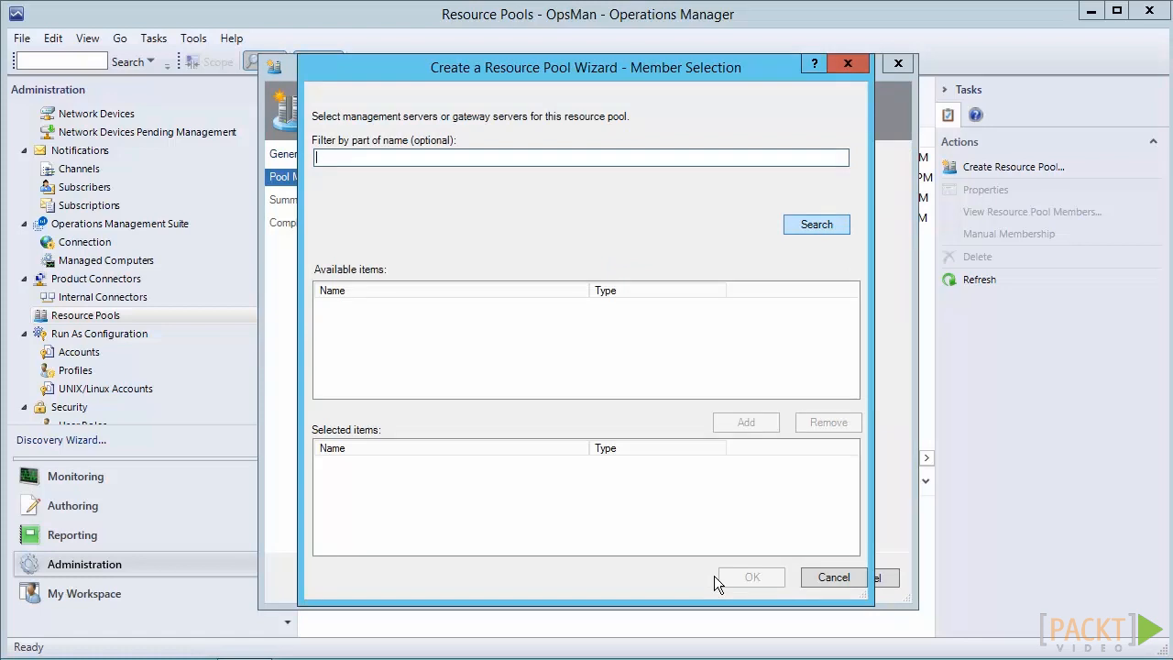
click(816, 224)
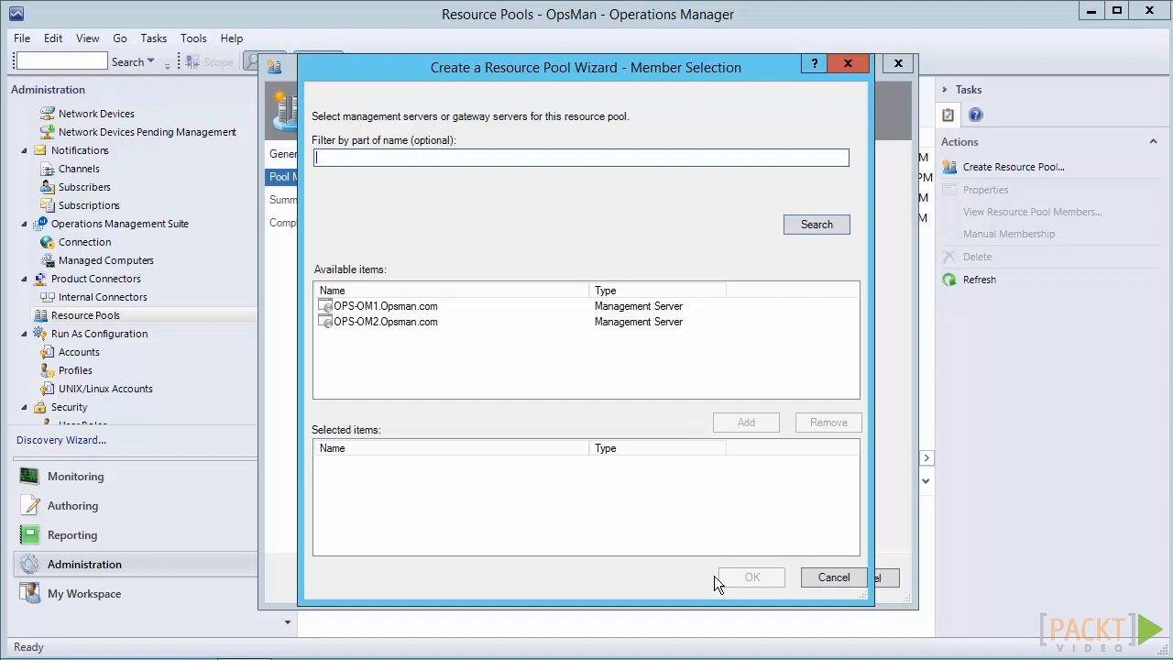
click(384, 306)
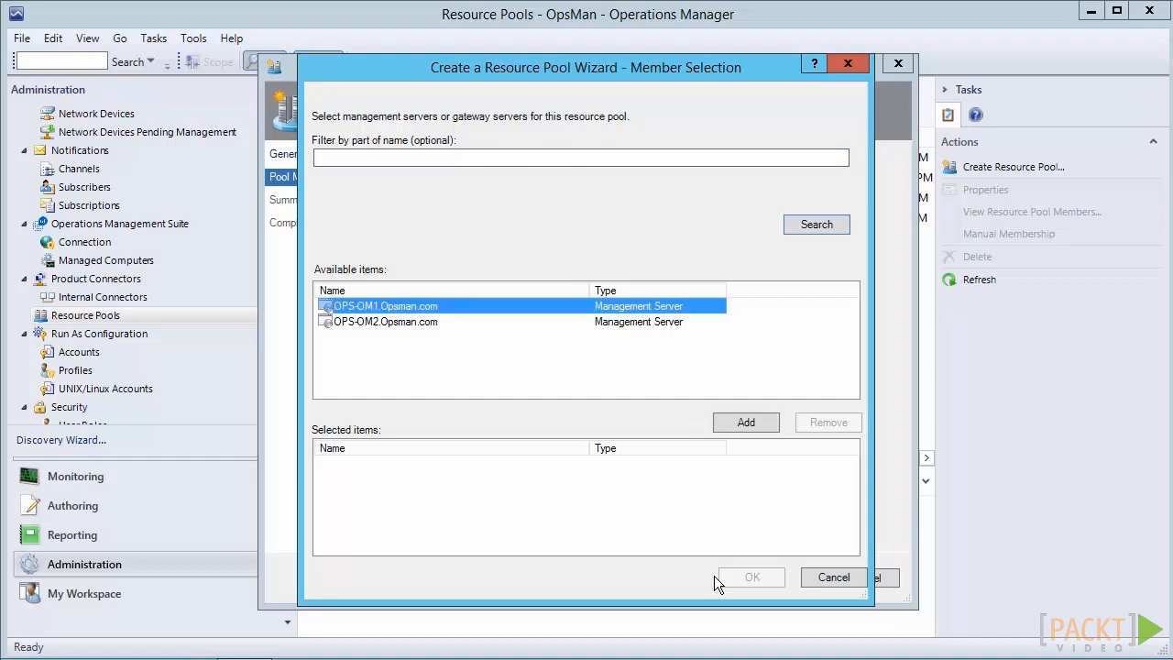
ctrl+click(384, 322)
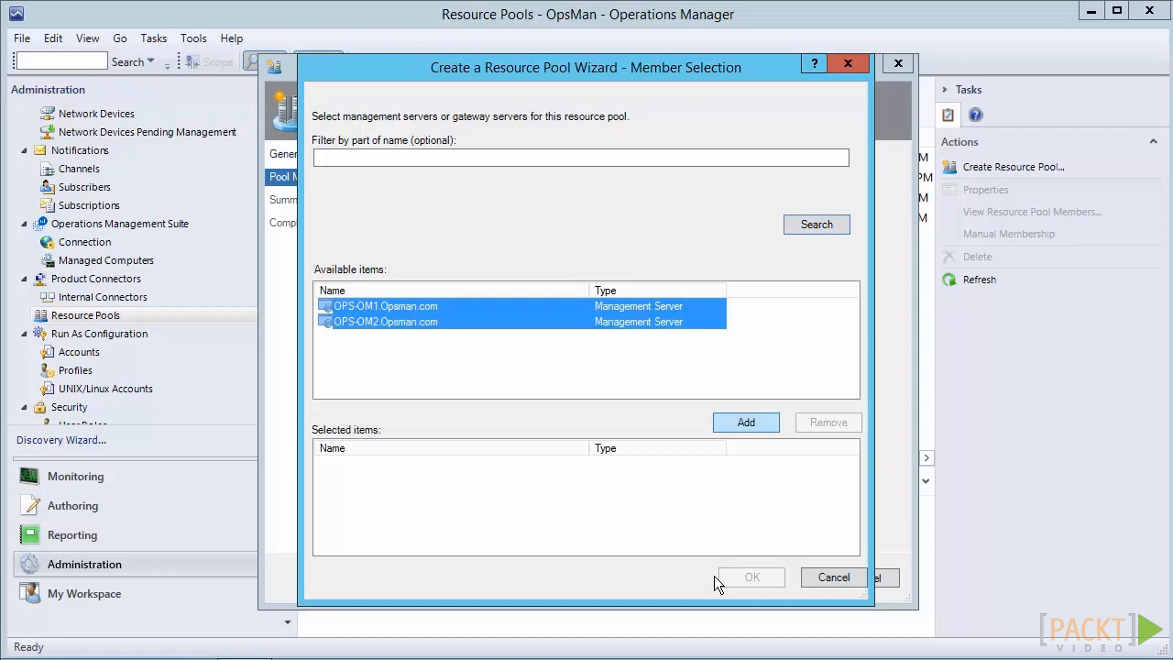
click(746, 422)
click(751, 577)
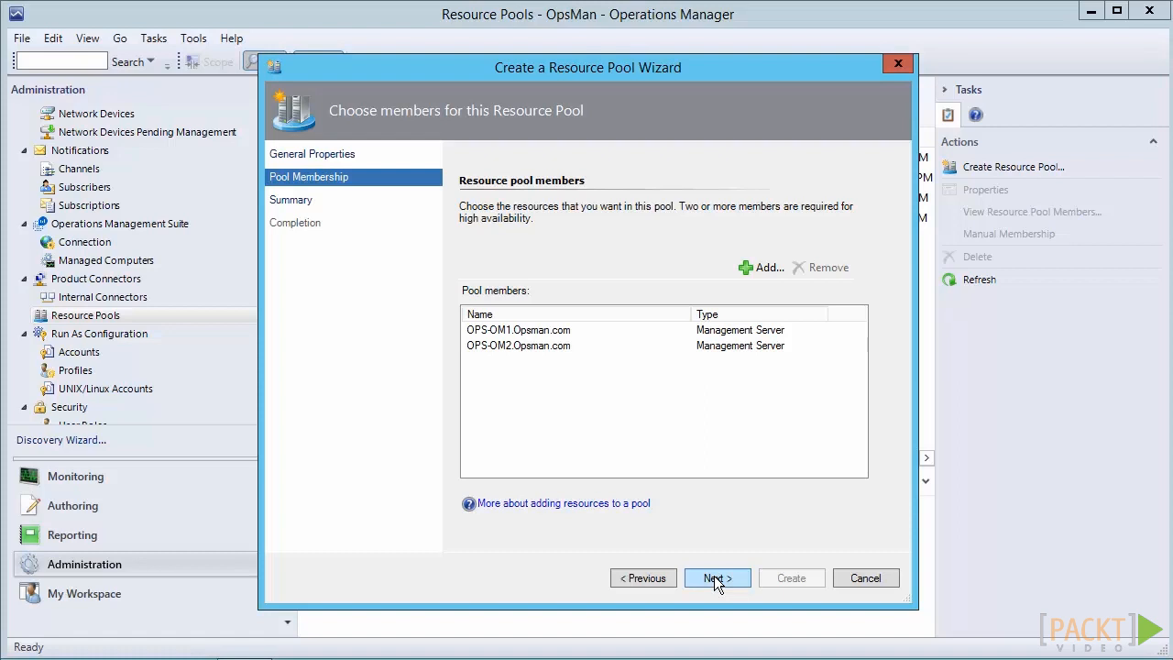
Step: Finish creating the resource pool from its summary and close the wizard
click(714, 579)
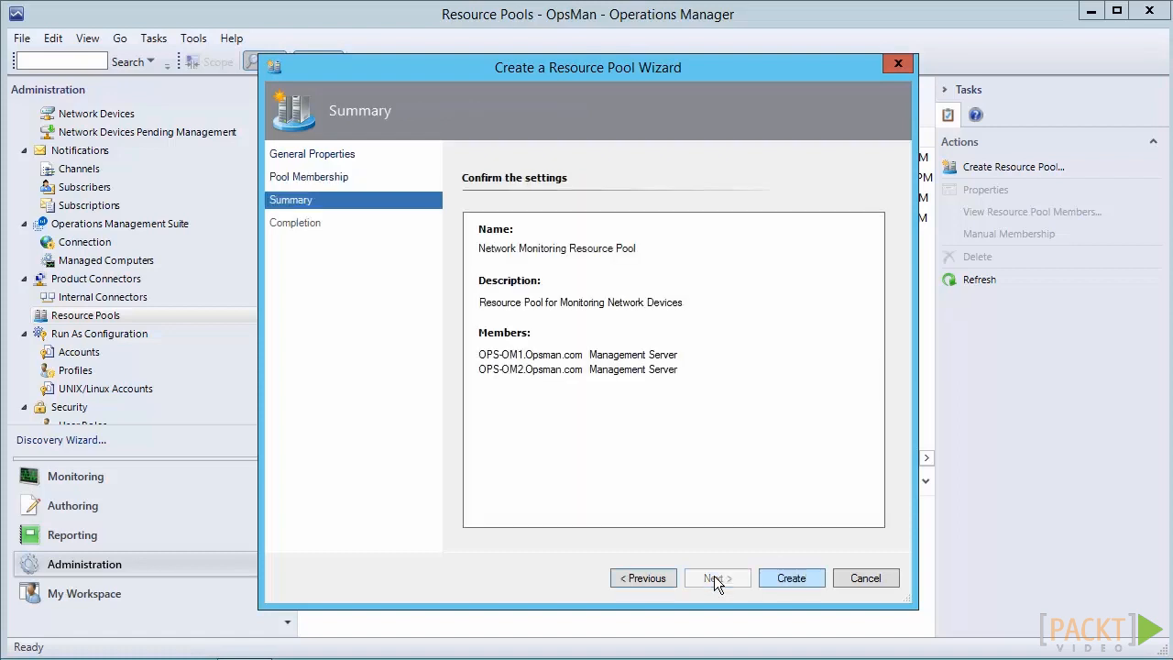
key(Return)
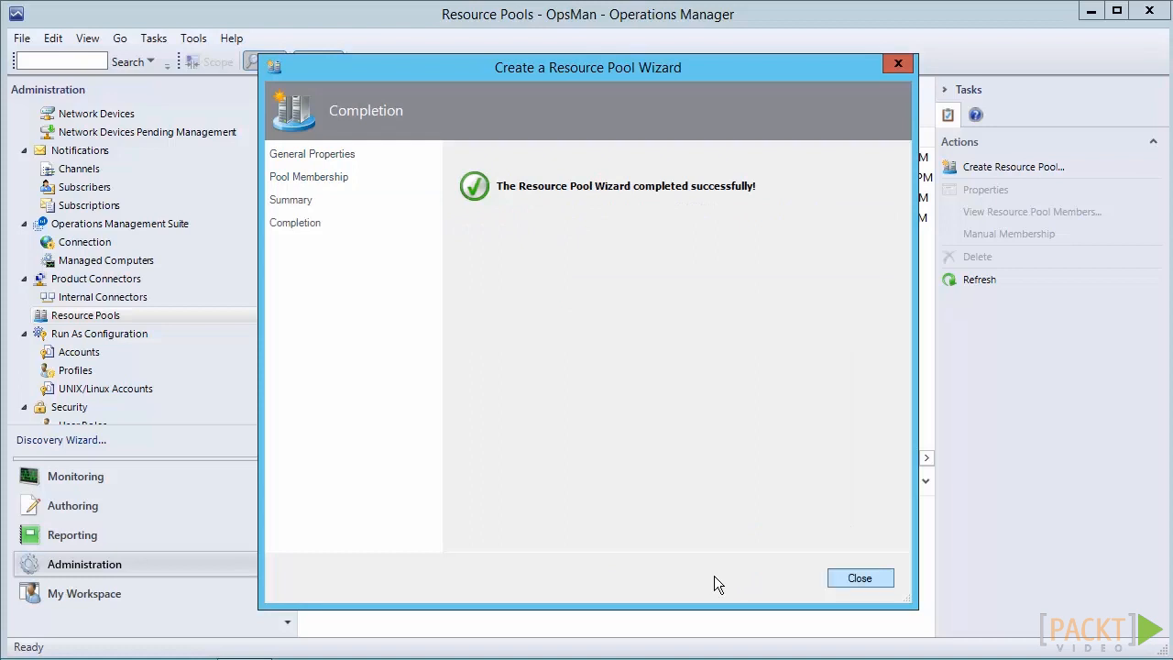
key(Return)
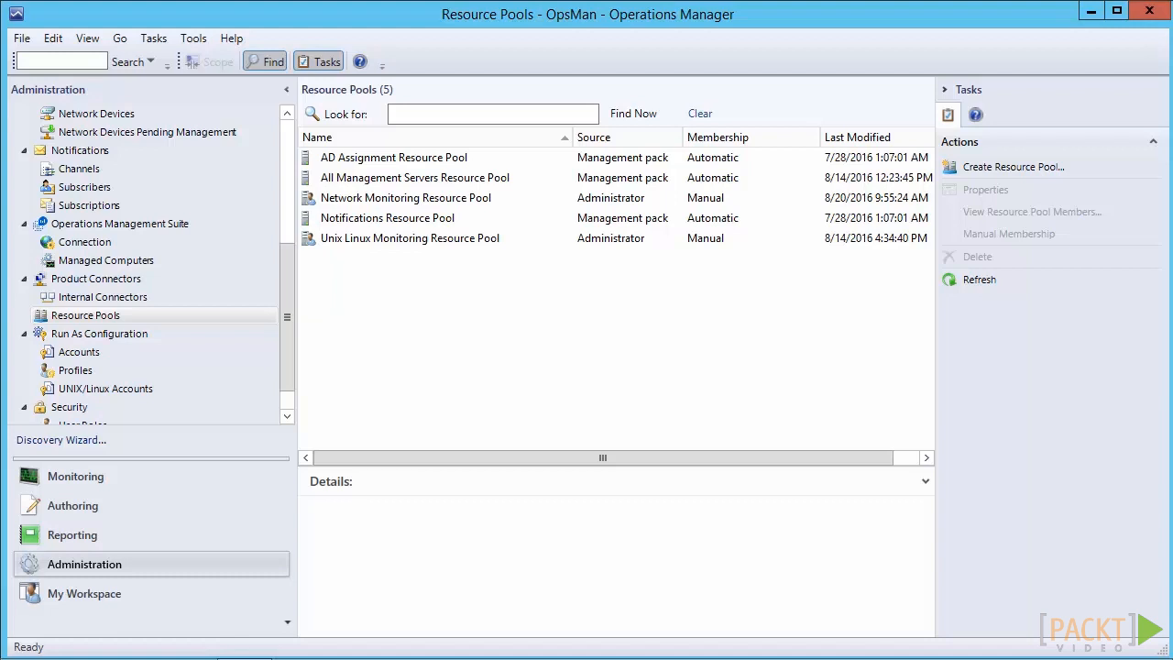
Step: Start the Discovery Wizard and choose network devices as the discovery type
click(81, 441)
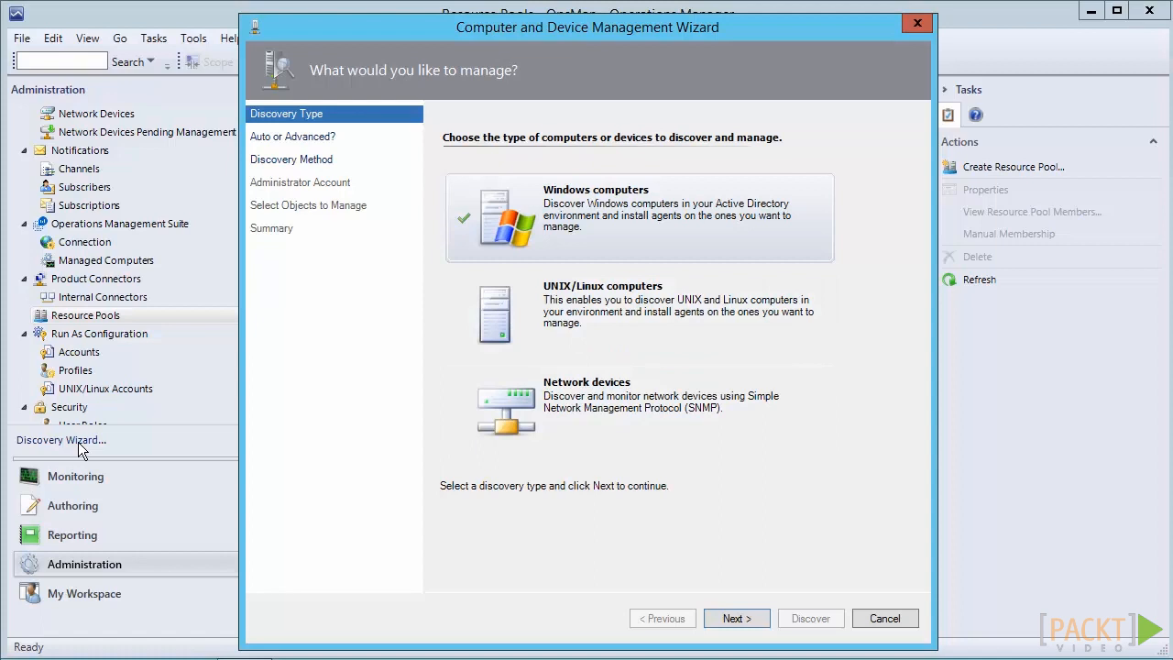
key(Up)
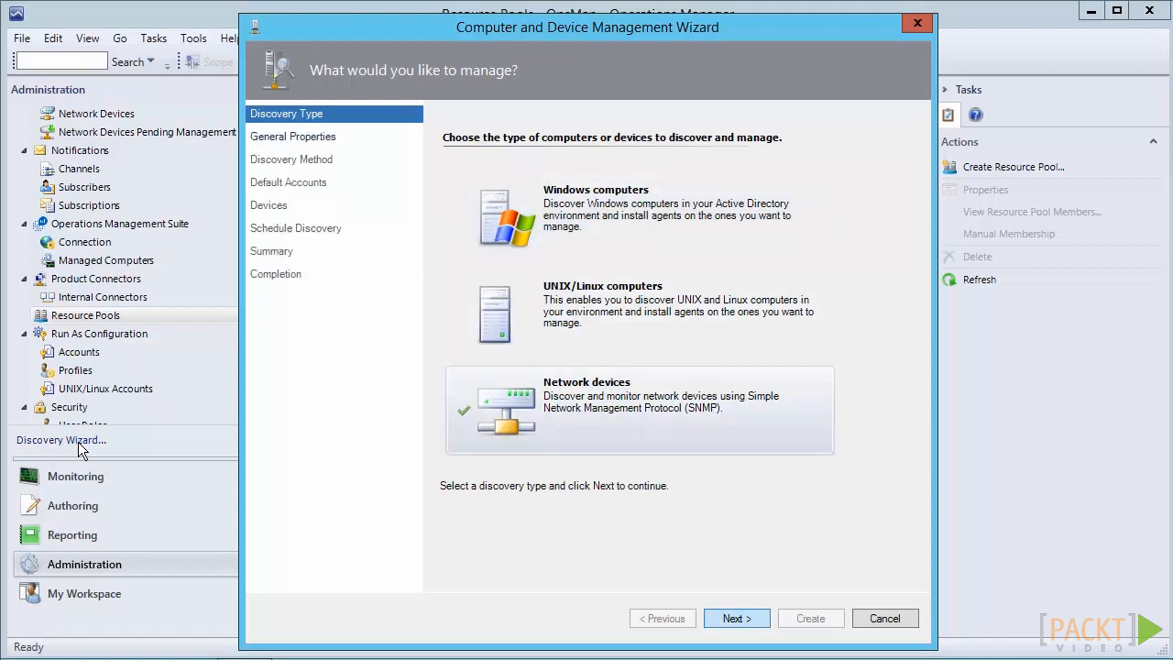
key(Return)
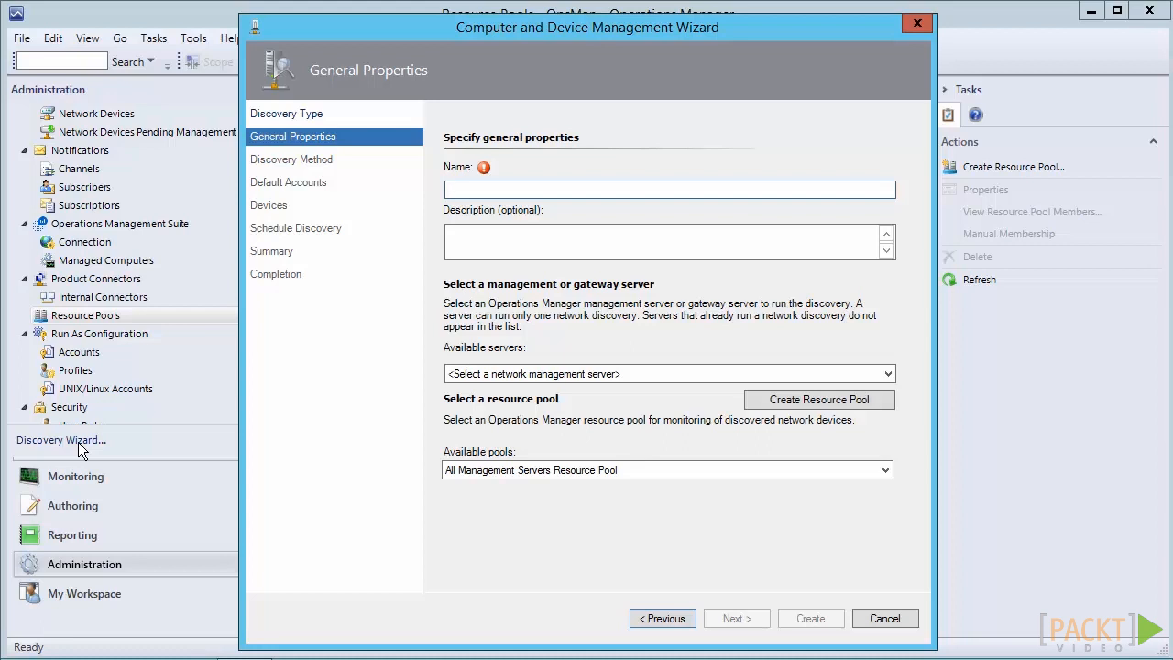
Step: Name the rule Explicit Network Discovery Rule, describe it, pick server OPS-OM1.Opsman.com and the Network Monitoring Resource Pool
key(Tab)
key(Tab)
key(Tab)
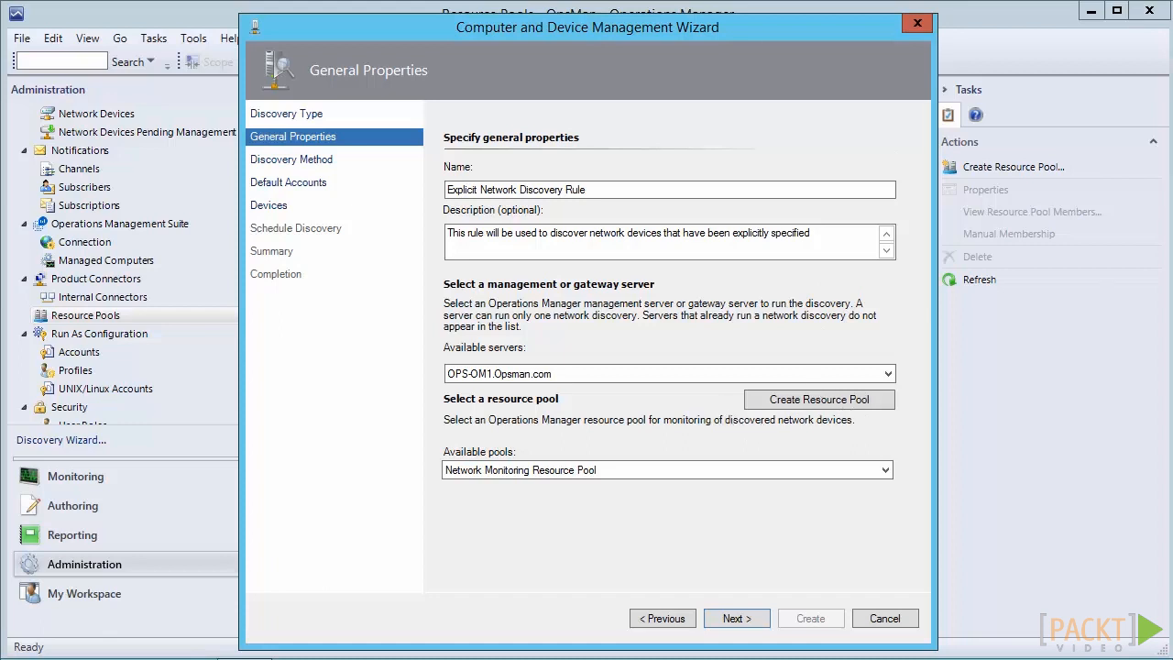
key(Return)
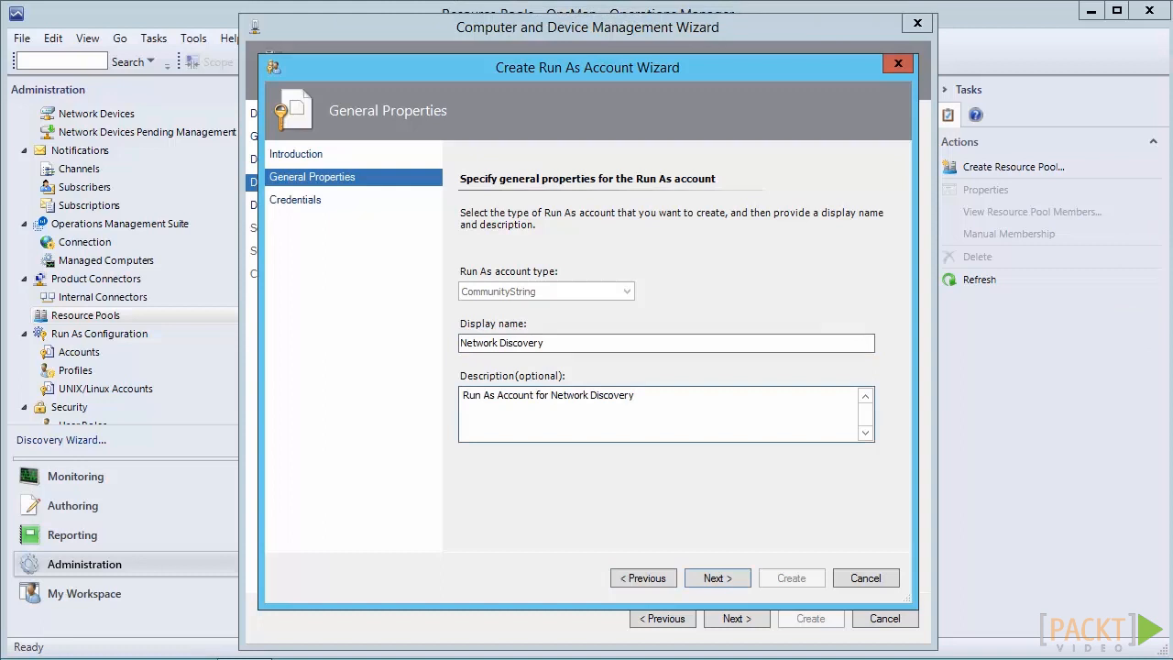
Step: Create the Network Discovery community-string Run As account and keep it as the default discovery account
key(Return)
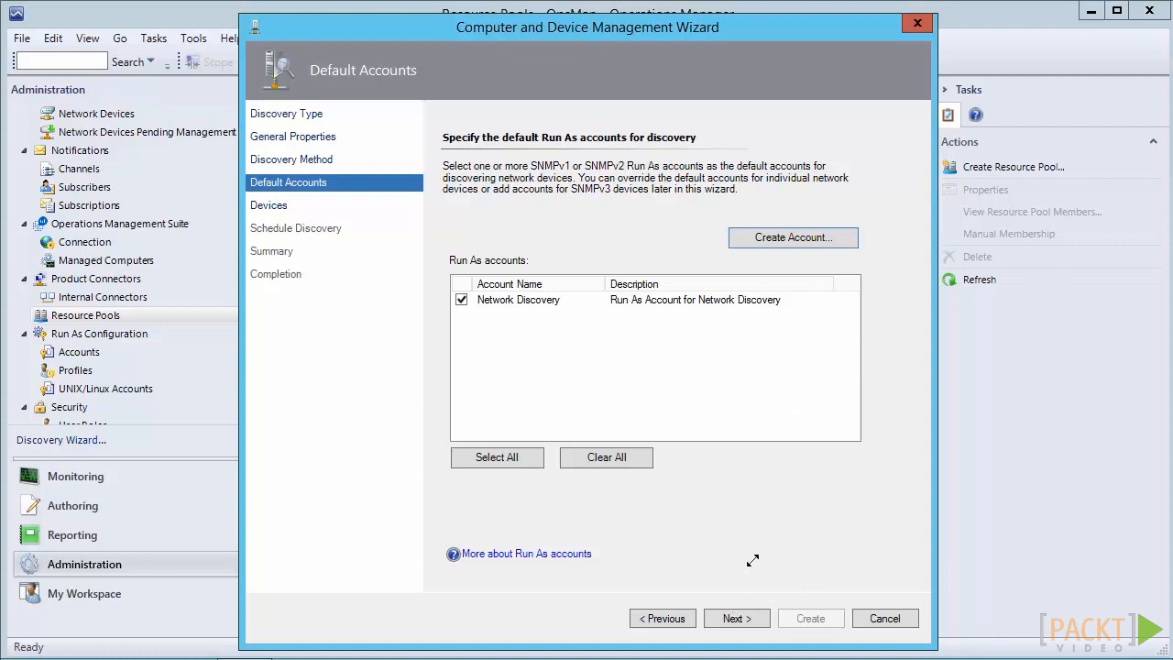
click(737, 618)
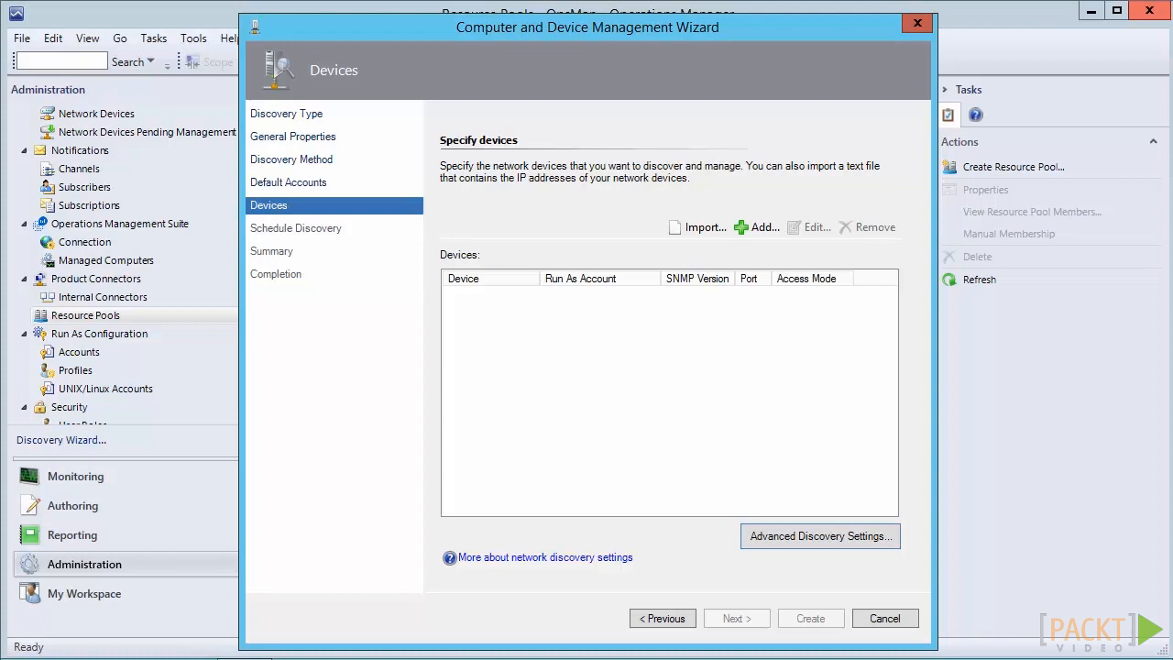
Step: Add a device with IP address 172.16.0.31, browsing the access mode options without changing them
click(757, 228)
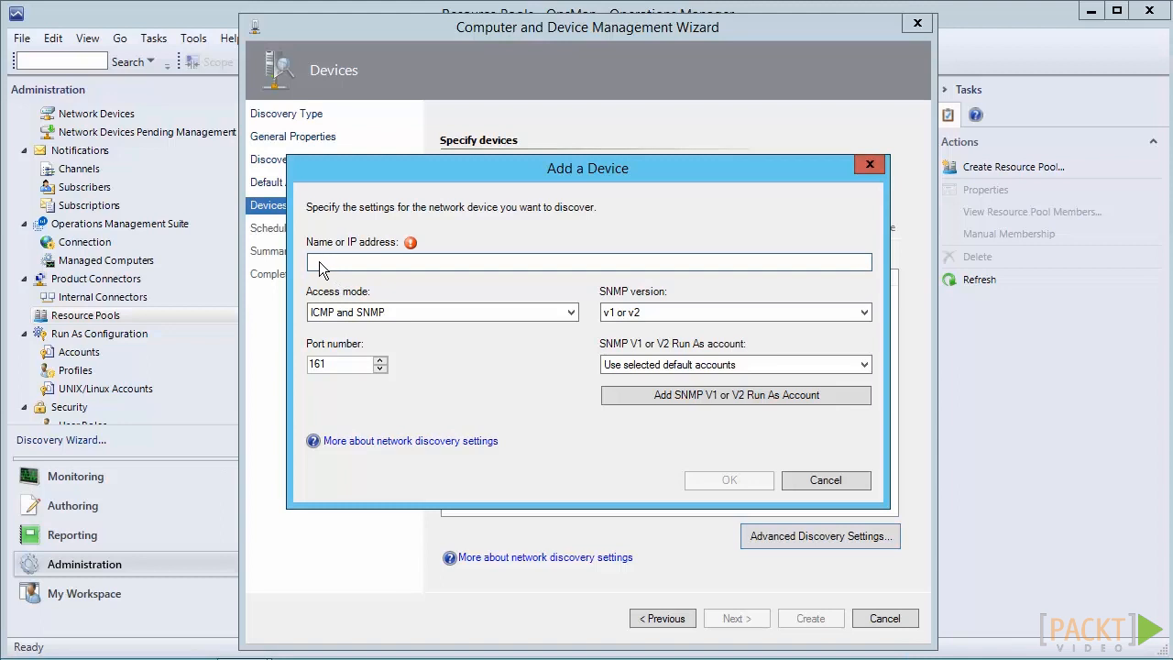
text(172.16)
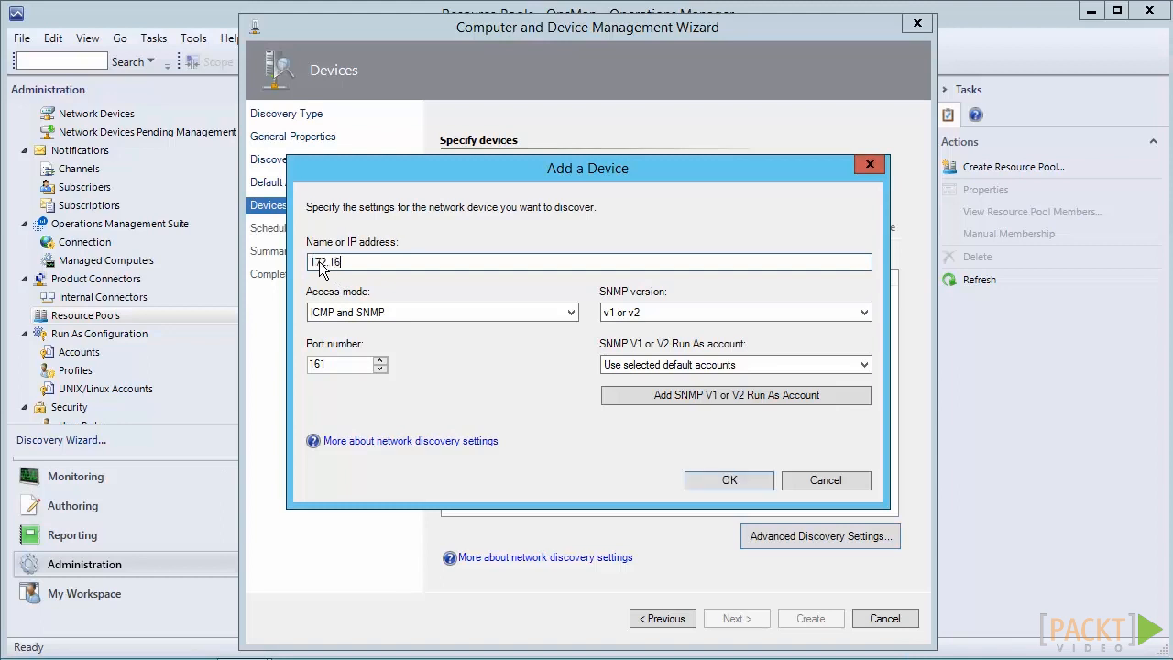
text(.0.31)
key(Tab)
key(alt+Down)
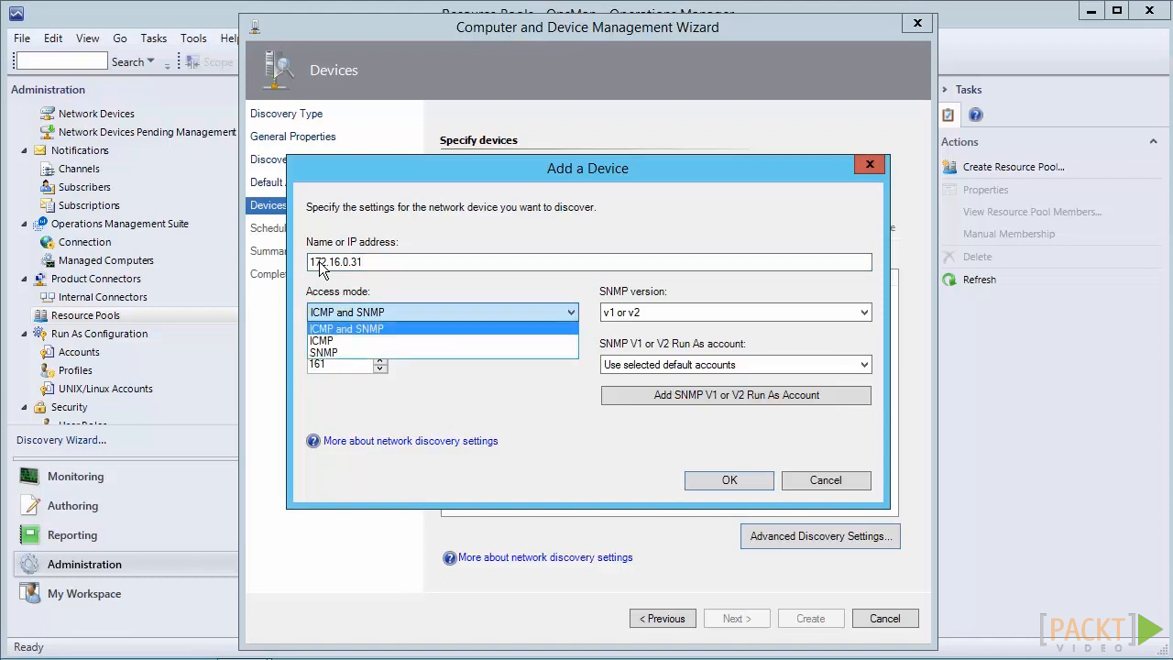
key(Down)
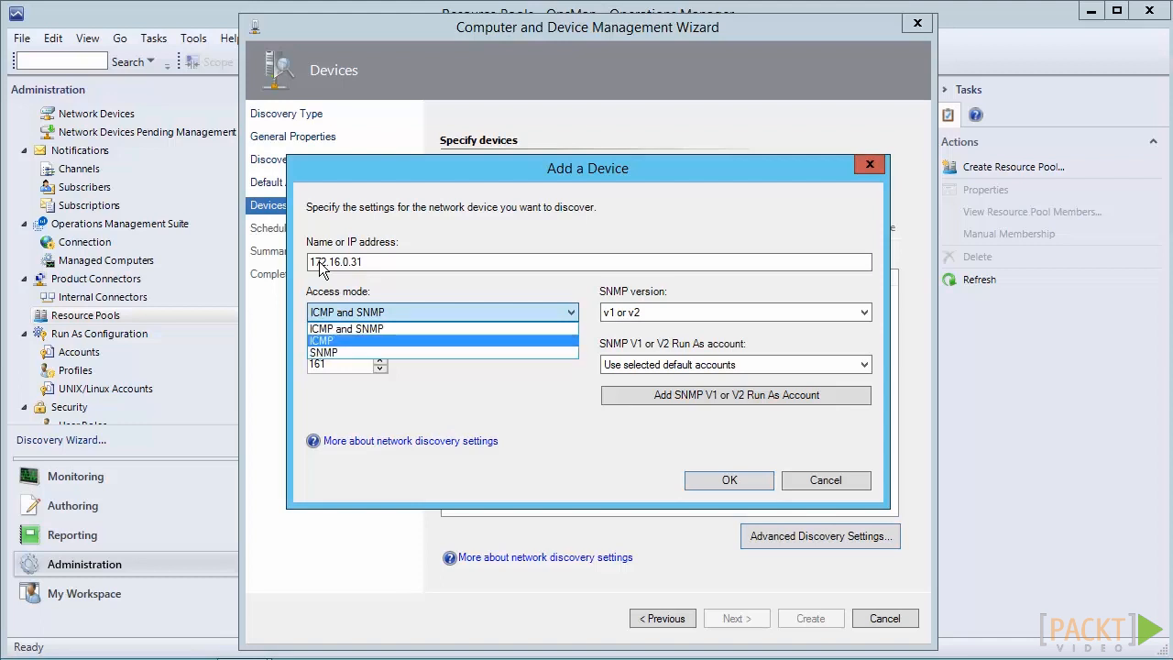
key(Down)
key(Escape)
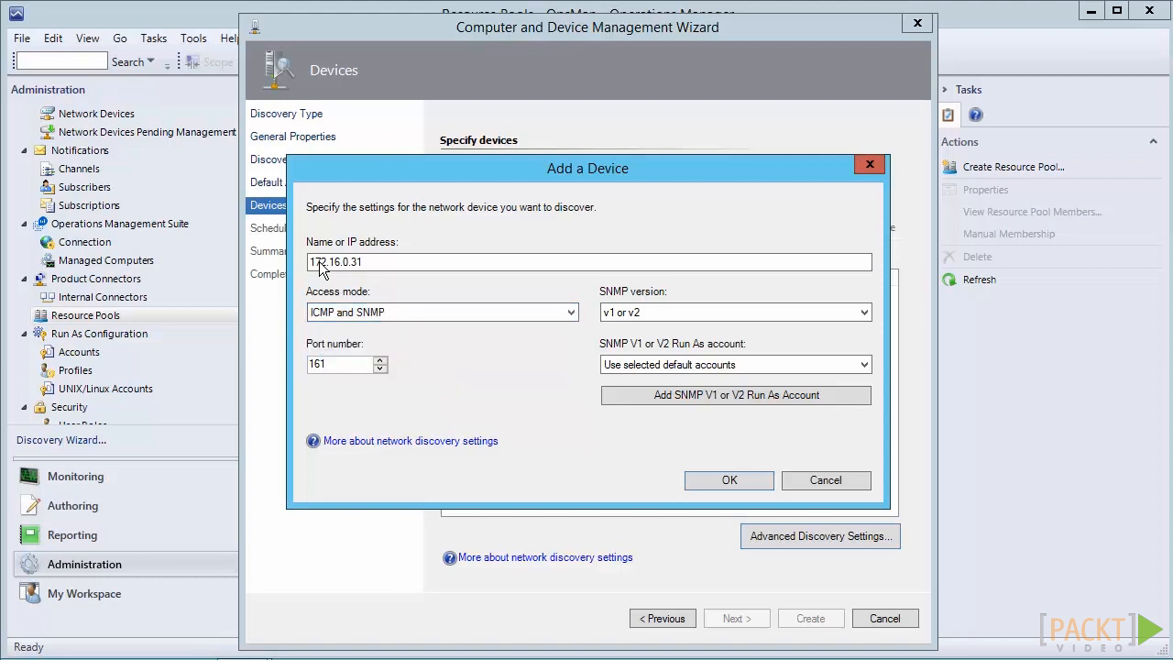
Step: Select Network Discovery as the device's SNMP Run As account and confirm adding the device
key(Tab)
key(Tab)
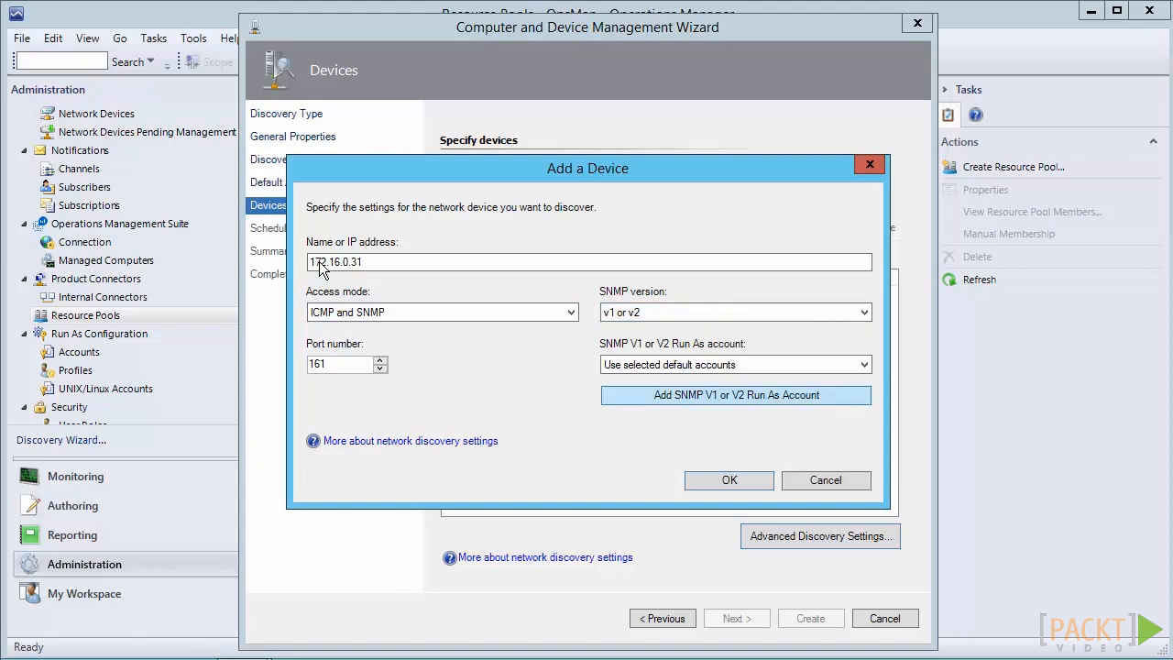
key(shift+Tab)
key(alt+Down)
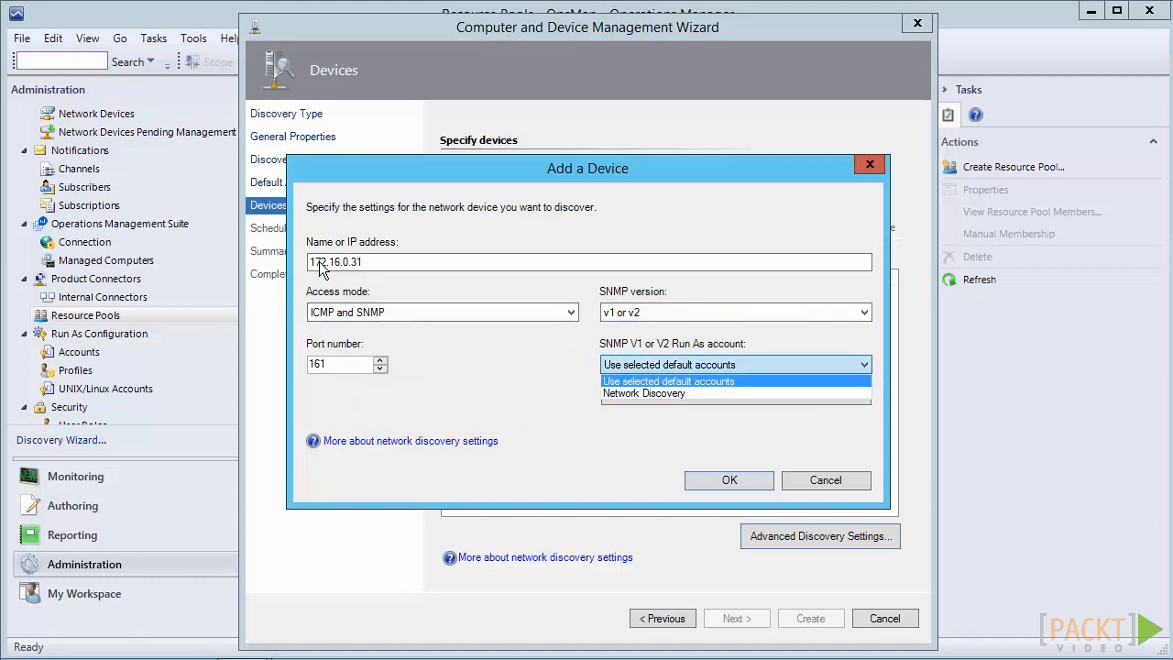
key(Down)
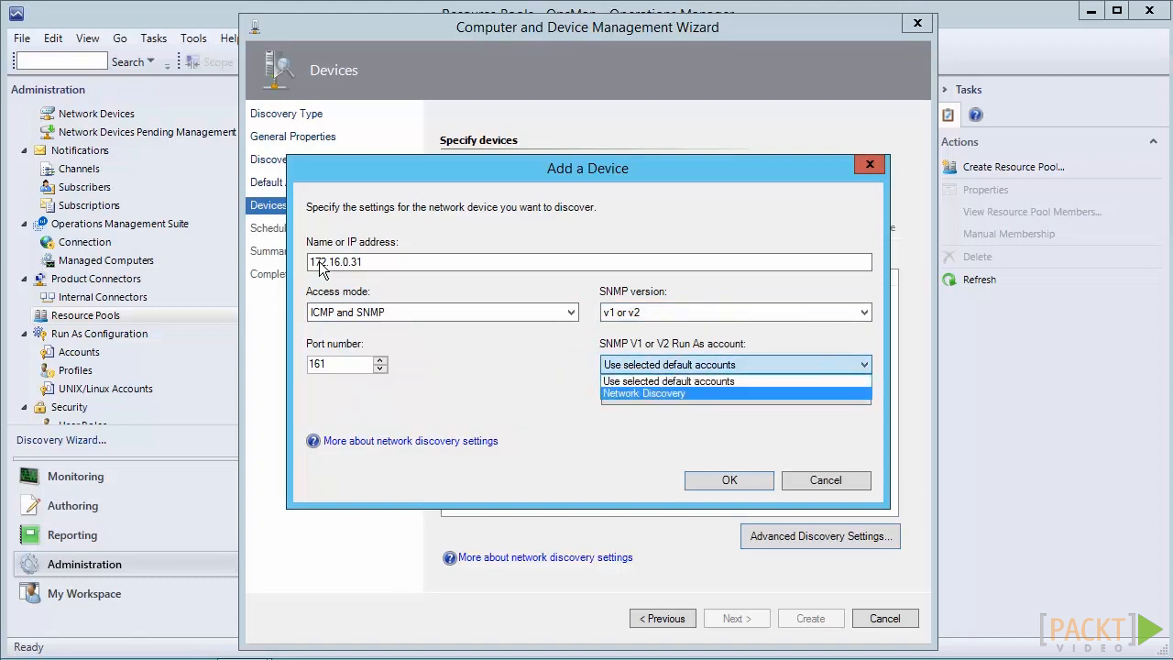
key(Return)
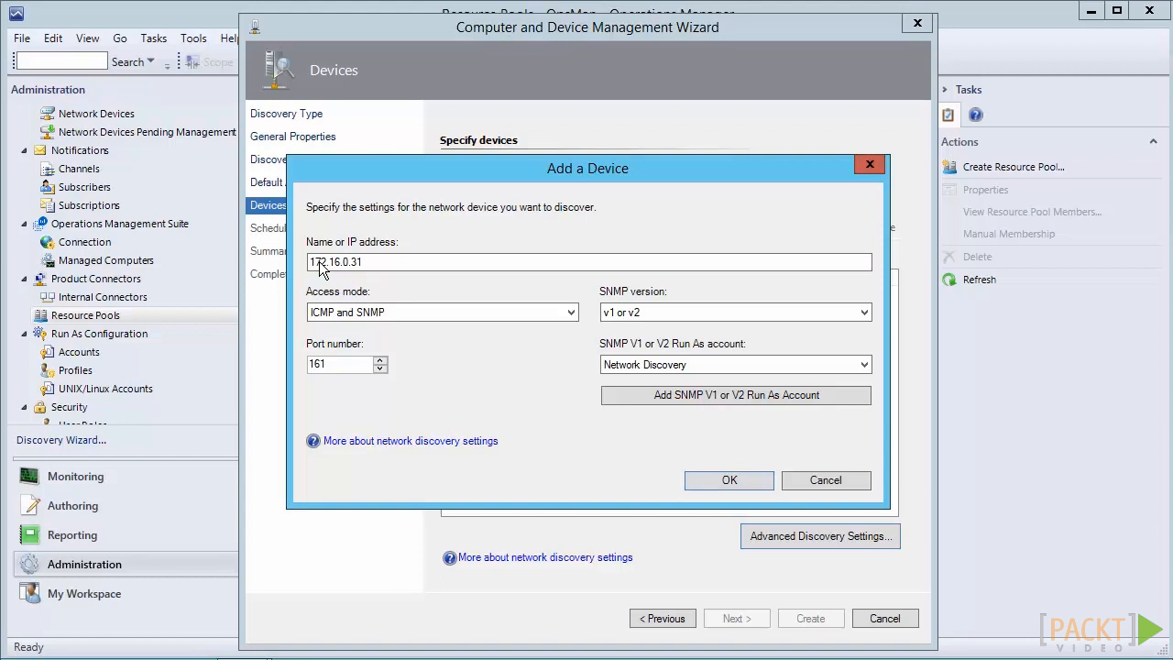
key(Return)
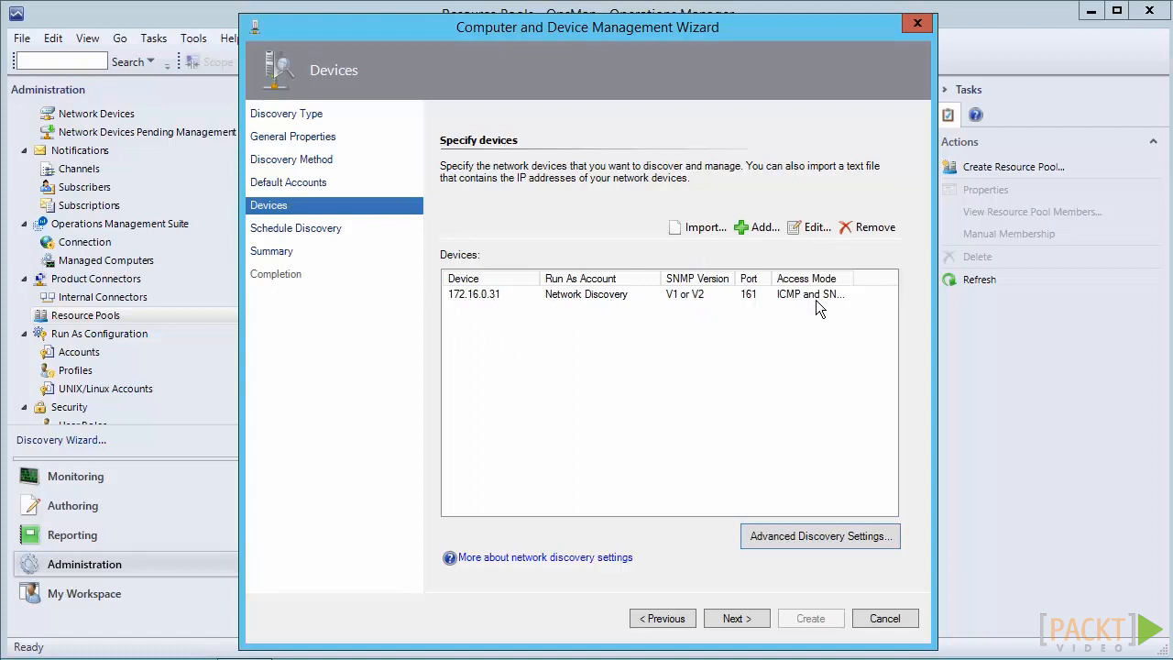
Step: Open the advanced discovery settings to review them, then close without changes
click(783, 538)
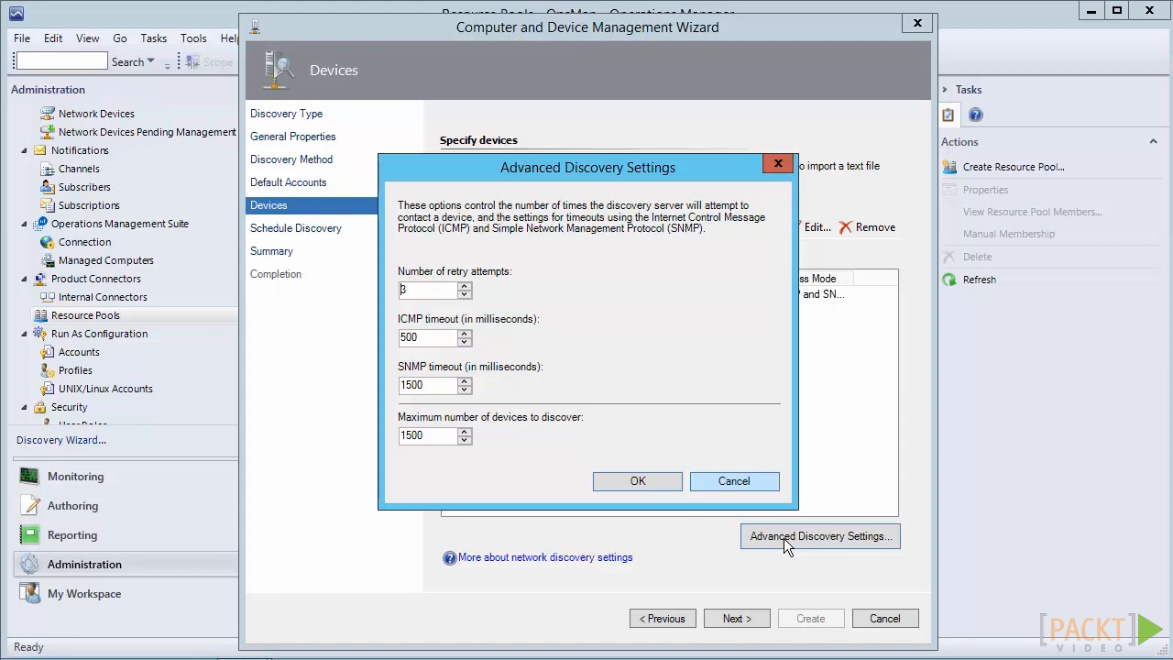
click(734, 481)
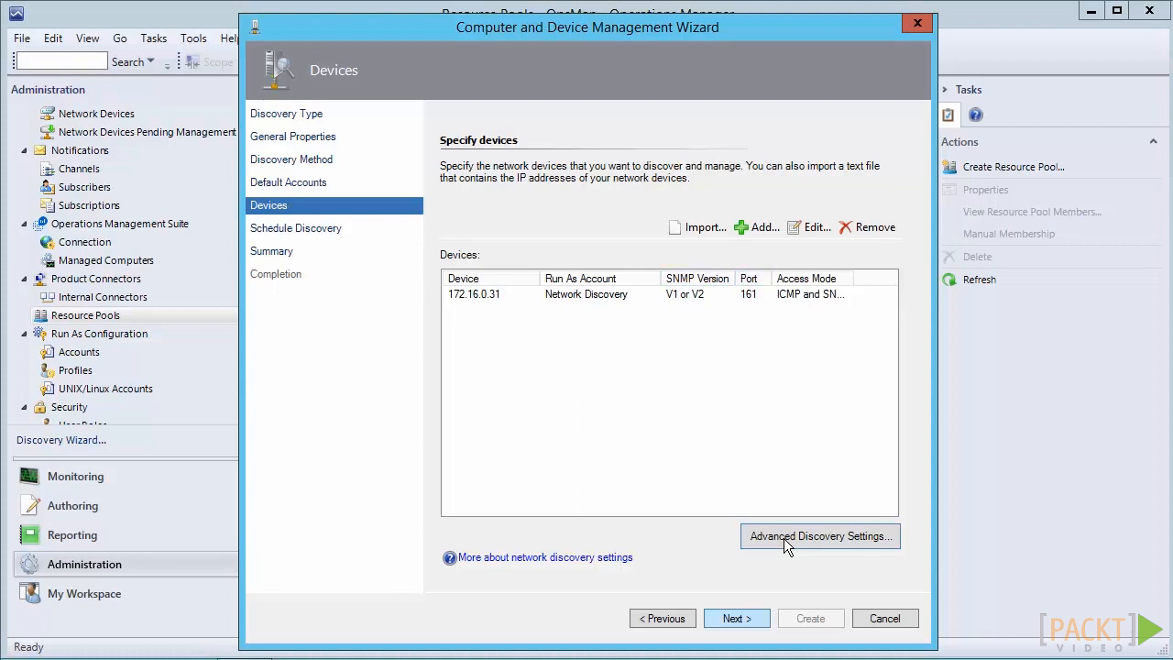
Step: Set the discovery rule to run manually and create the rule
key(Return)
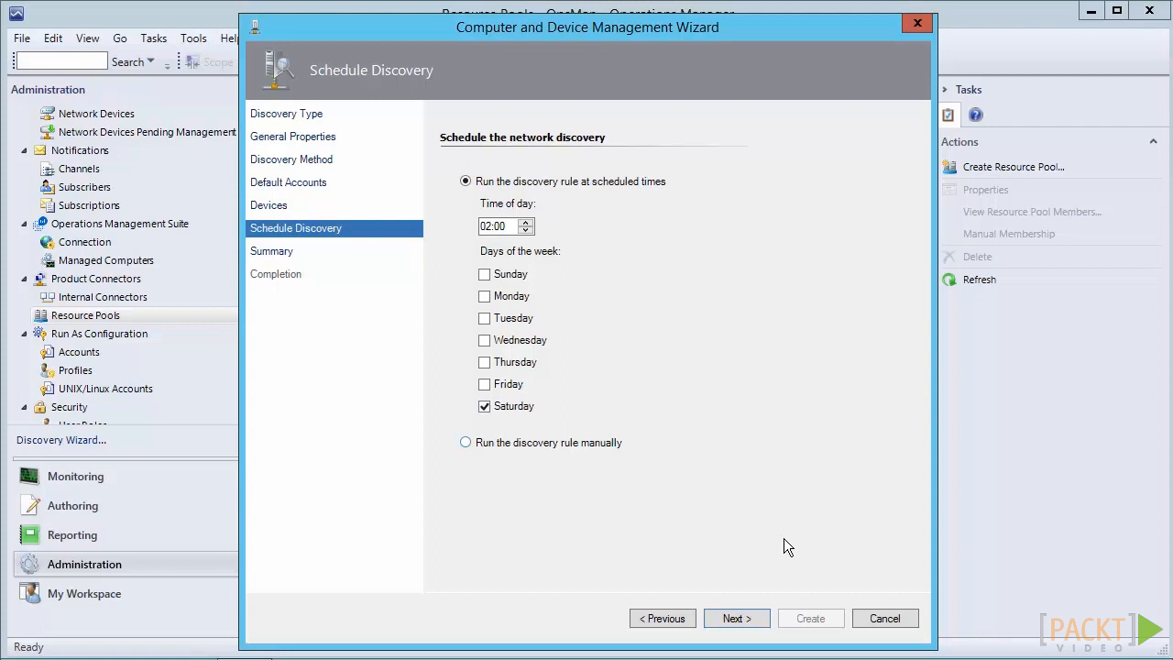
key(Down)
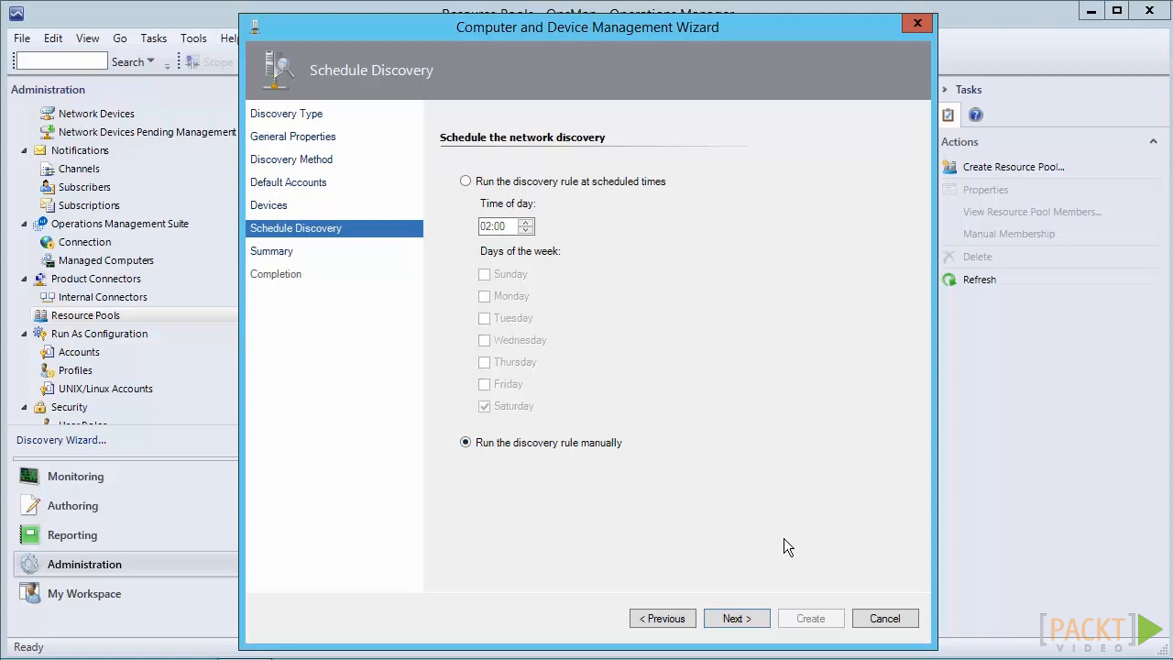
key(Return)
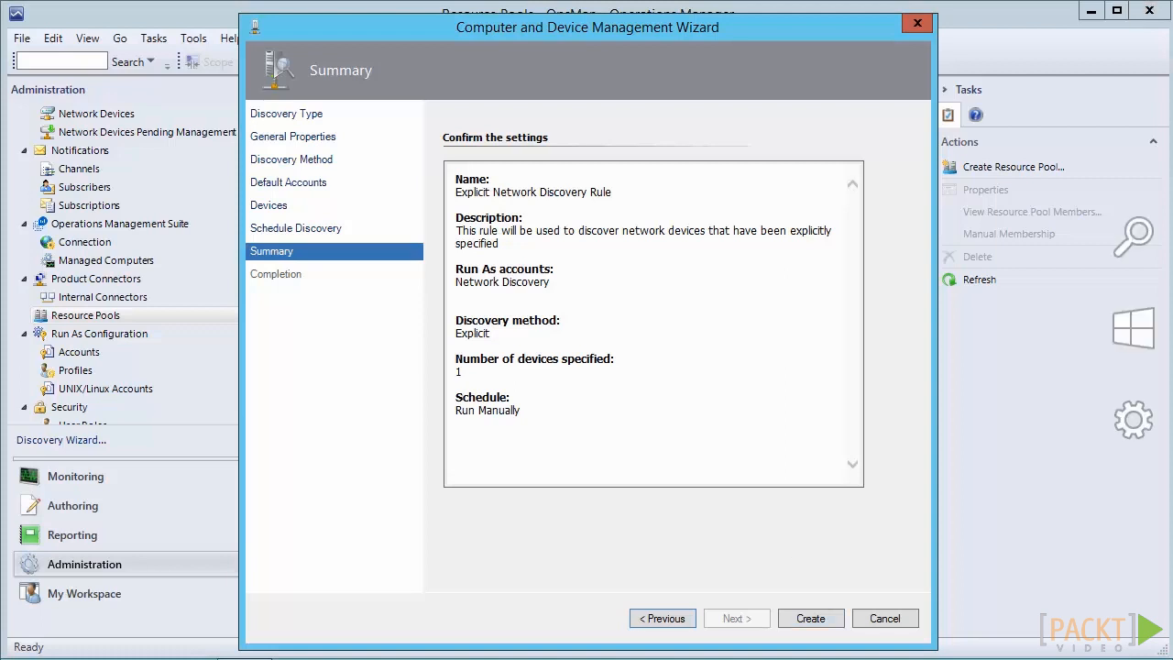
click(811, 618)
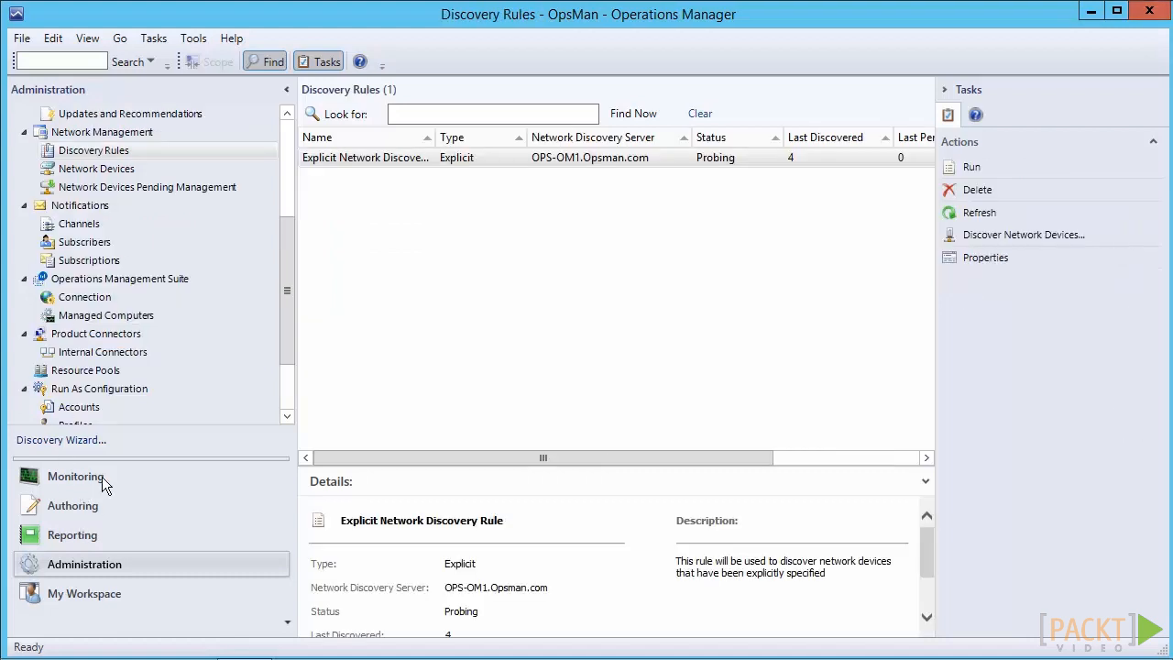
Step: Examine the network devices pending management and the monitored routers view
click(84, 566)
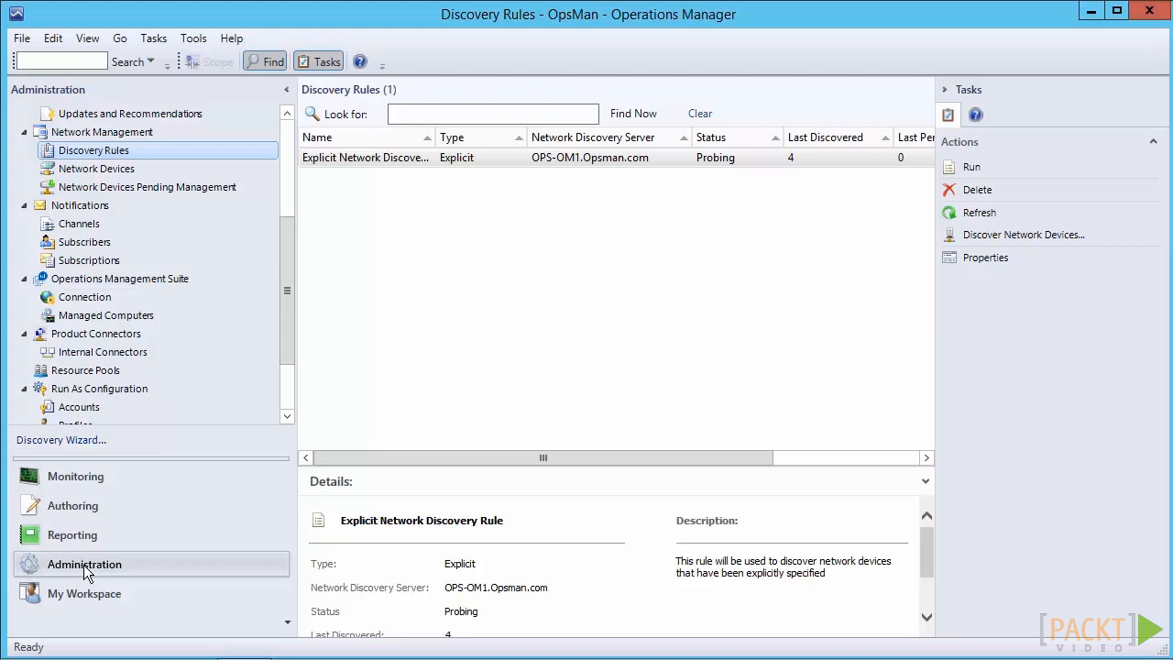
key(Down)
key(Down)
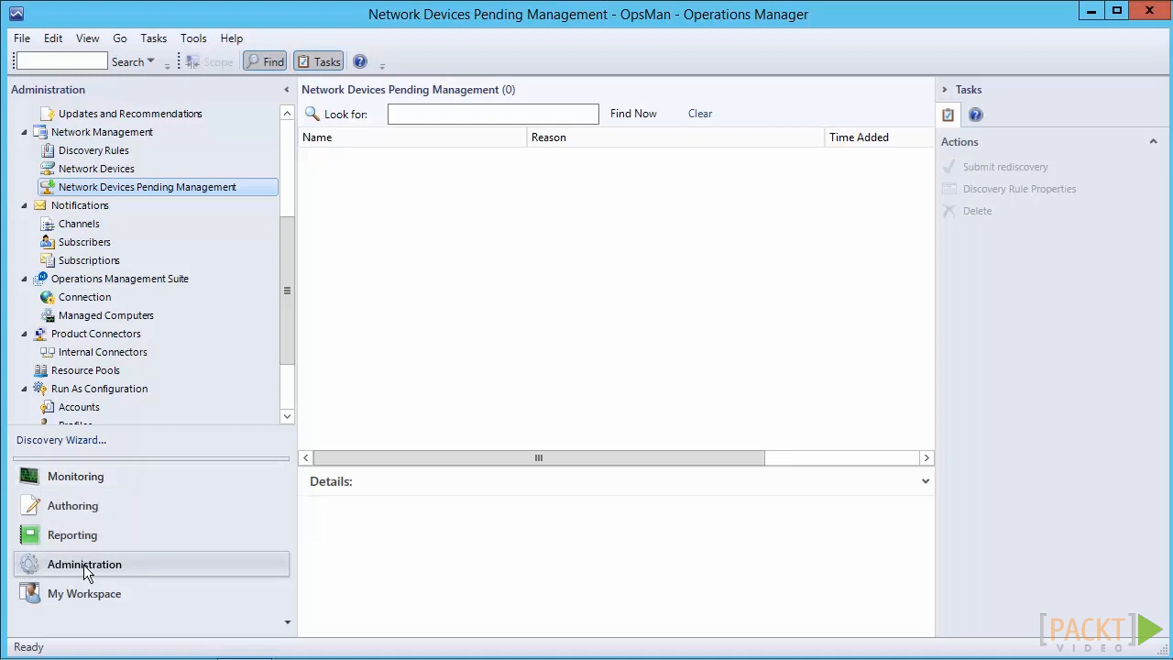
key(ctrl+1)
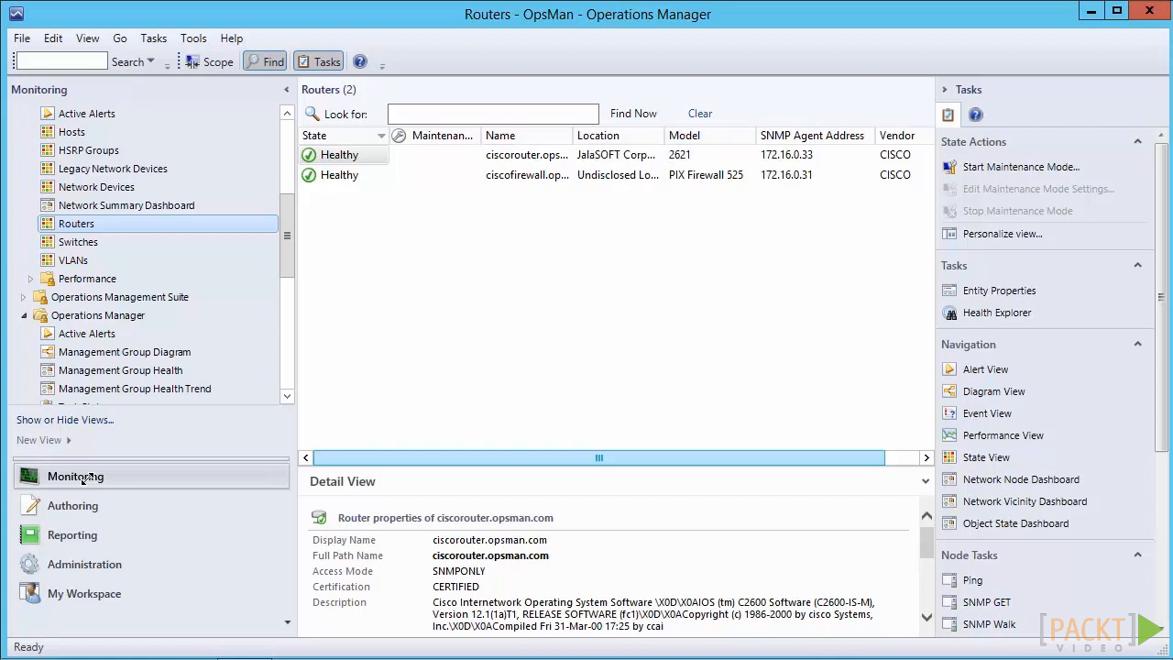
mouse_move(599, 457)
mouse_down()
mouse_move(633, 457)
mouse_move(599, 457)
mouse_up()
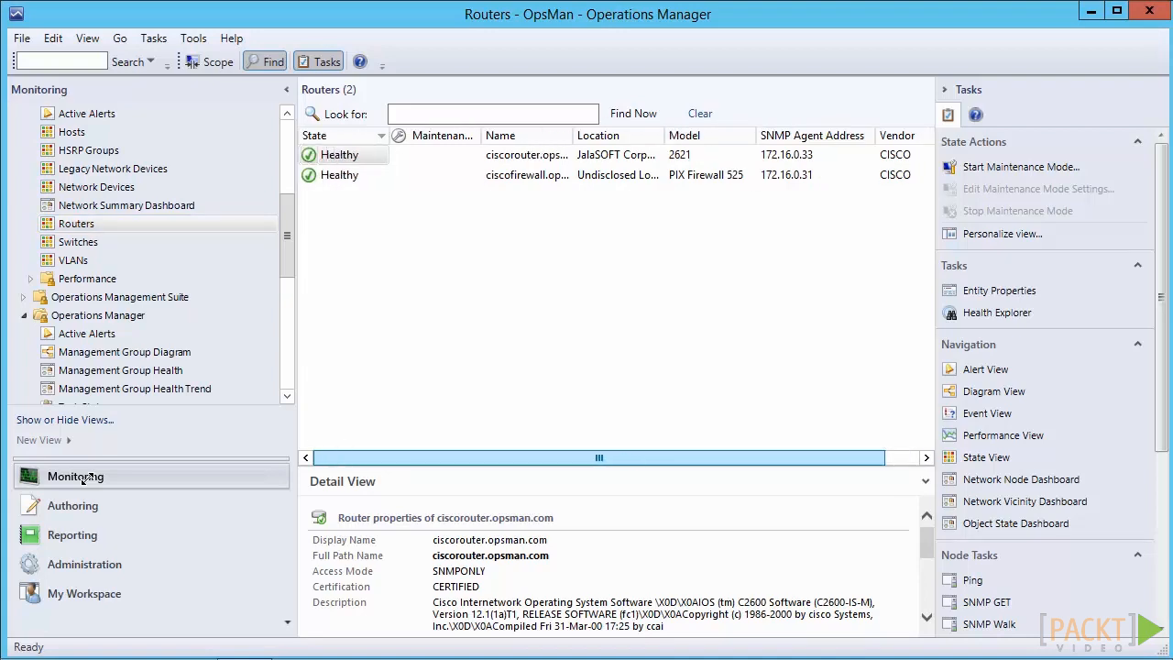